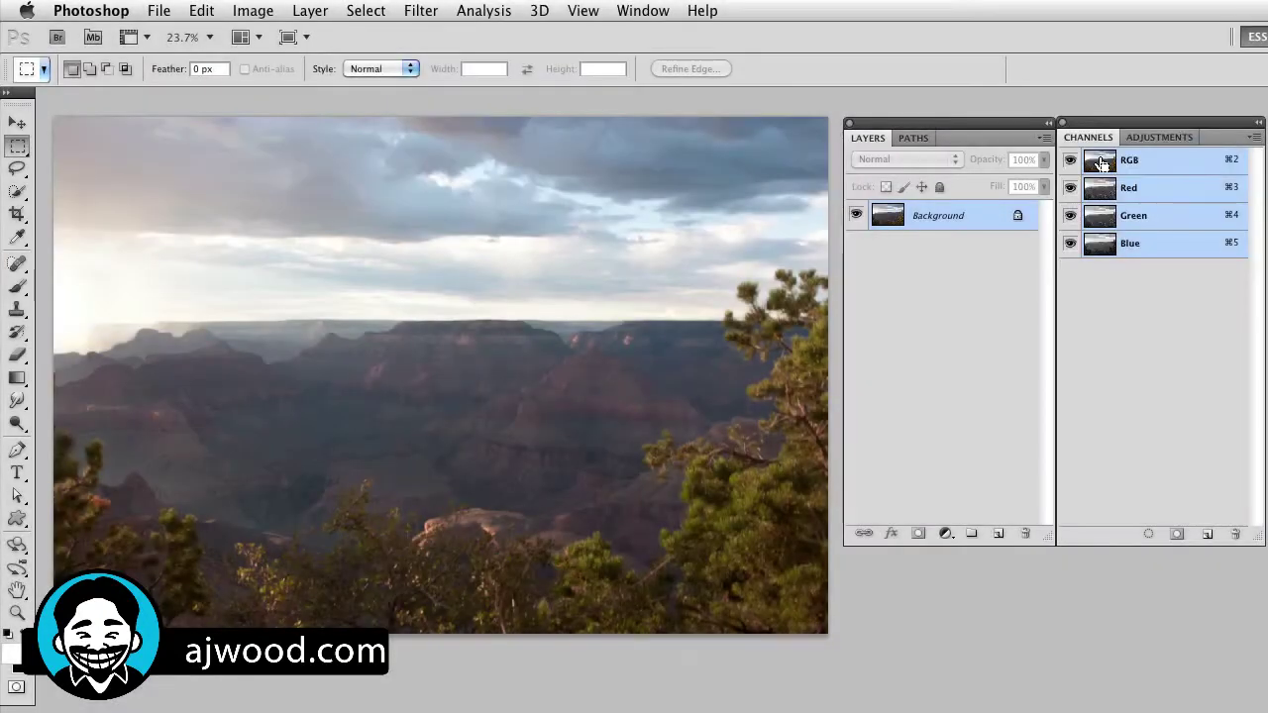
# - Load the RGB channel's bright tones as a luminosity selection and show the Adjustments panel
pyautogui.keyDown('super'); pyautogui.click(1100, 159); pyautogui.keyUp('super')
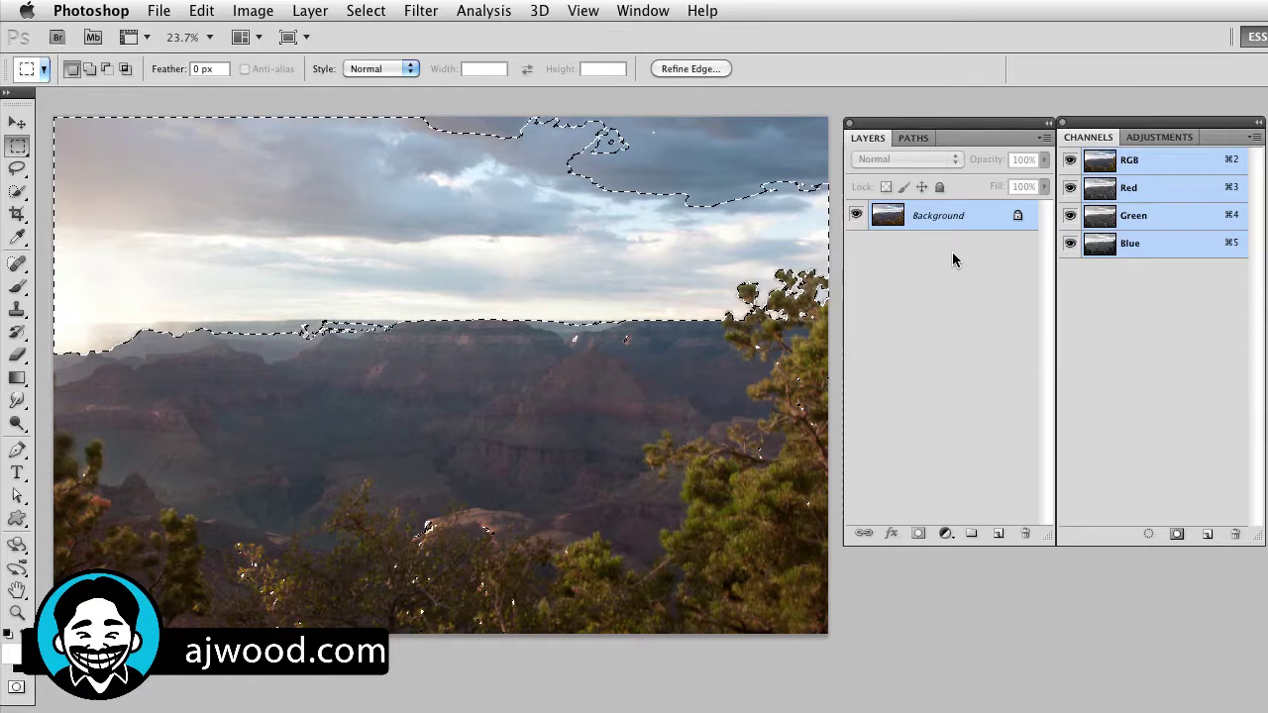
pyautogui.click(1158, 137)
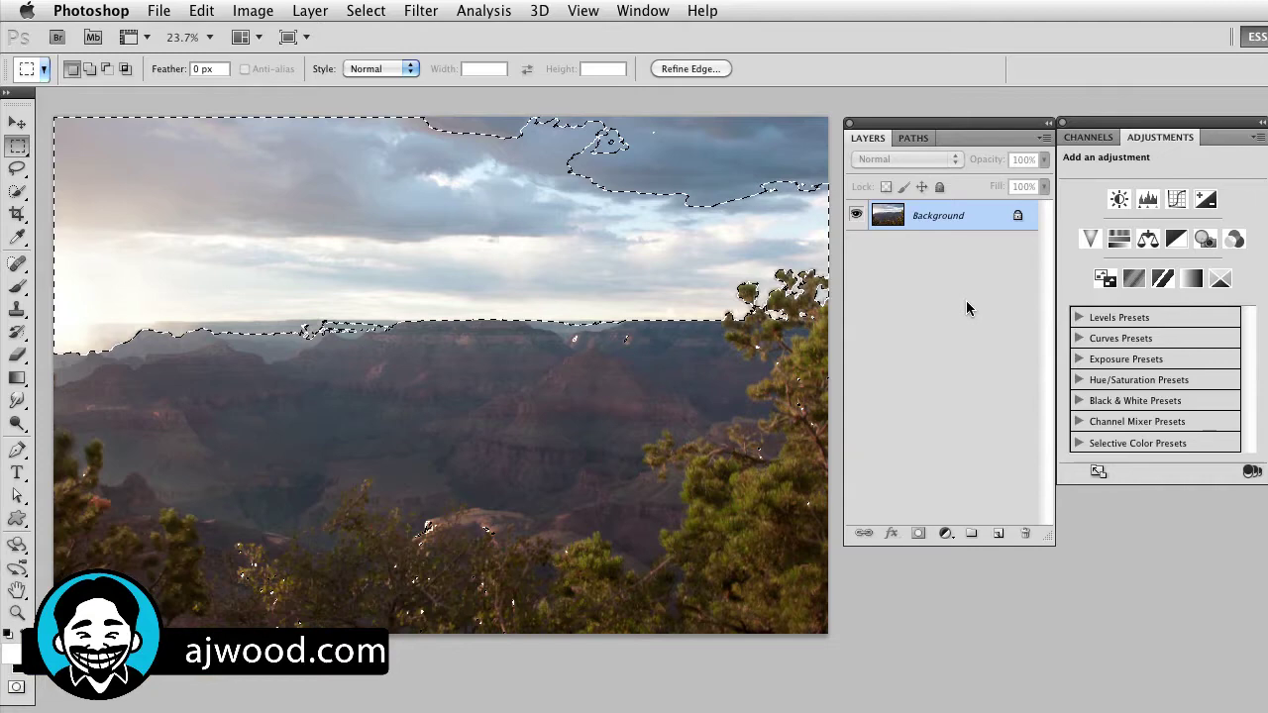
# - Add a Curves 1 layer masked to the bright tones, inspect its mask, and lower the curve to input 122, output 52
pyautogui.click(1177, 202)
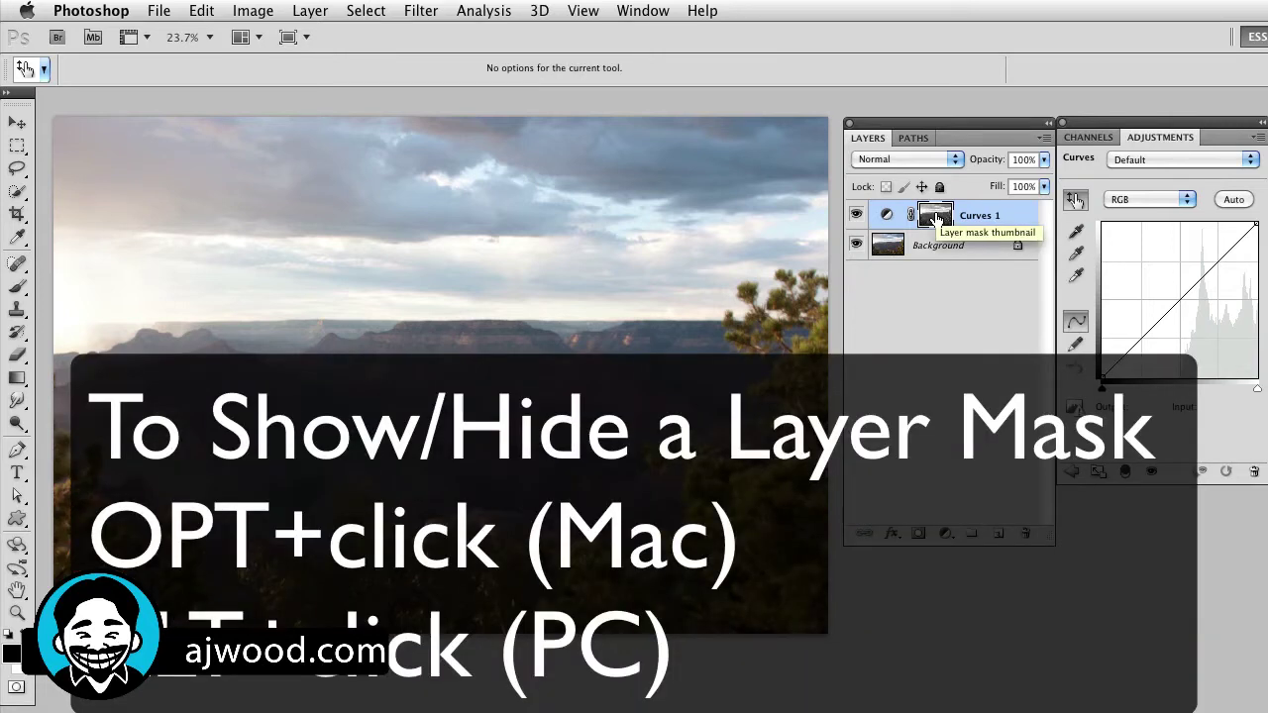
pyautogui.keyDown('alt'); pyautogui.click(936, 217); pyautogui.keyUp('alt')
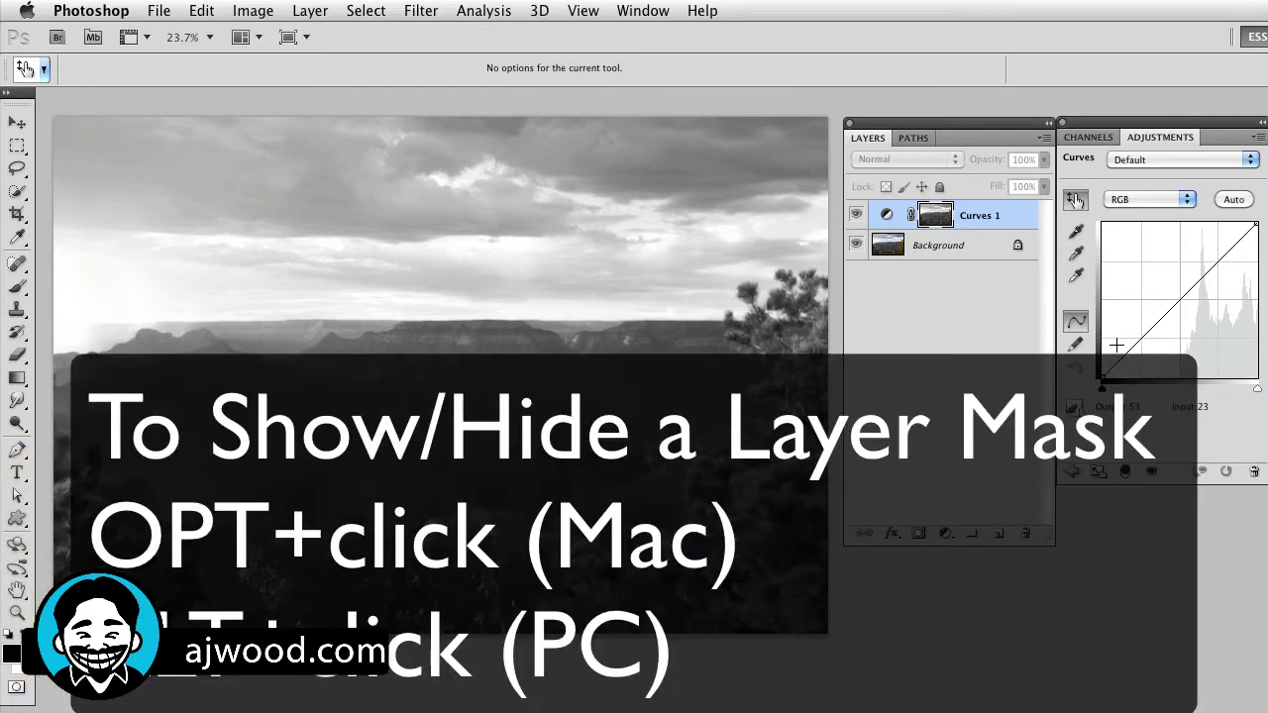
pyautogui.keyDown('alt'); pyautogui.click(936, 218); pyautogui.keyUp('alt')
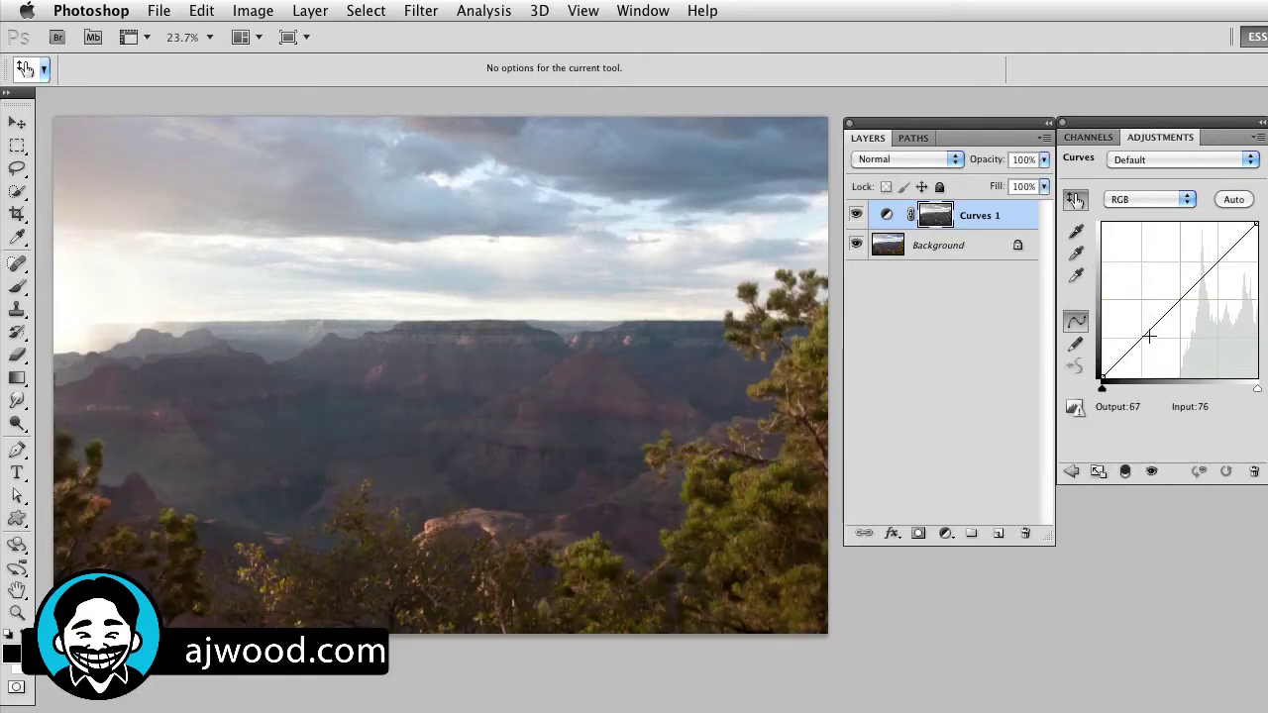
pyautogui.moveTo(1149, 331); pyautogui.dragTo(1177, 345)
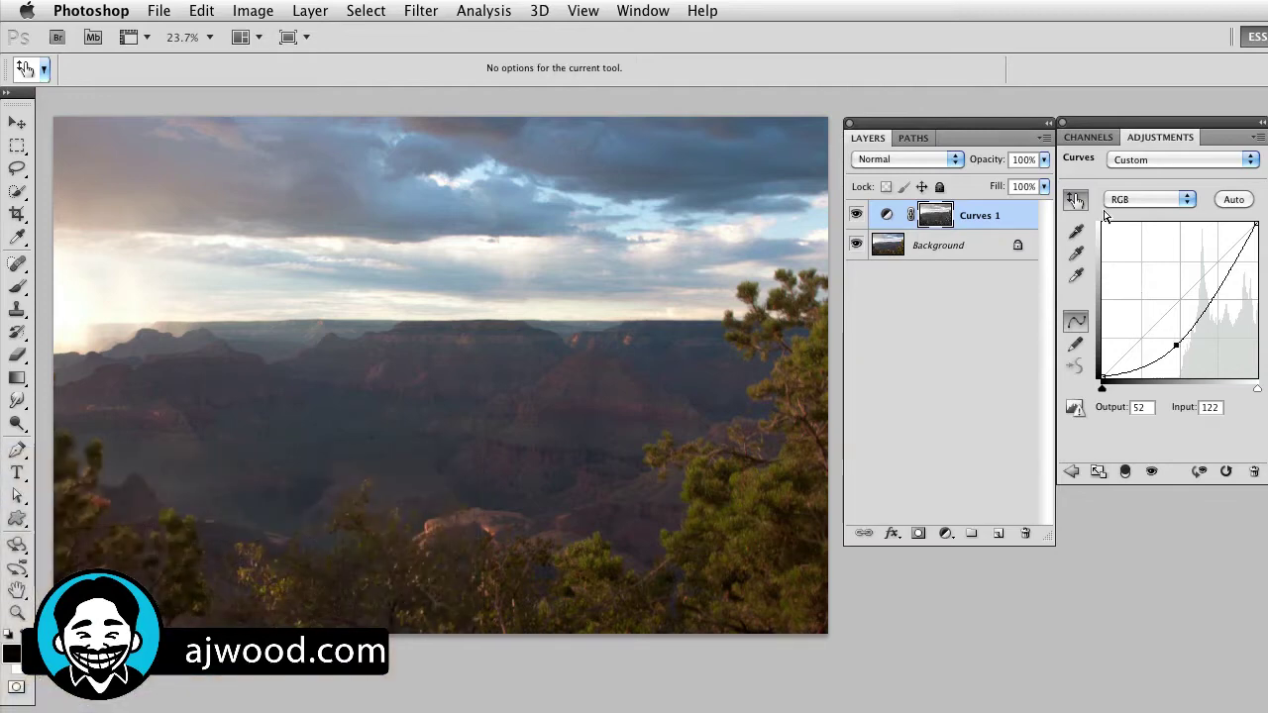
# - Toggle Curves 1 off and on to compare the sky, then reload the RGB luminosity selection
pyautogui.click(1086, 137)
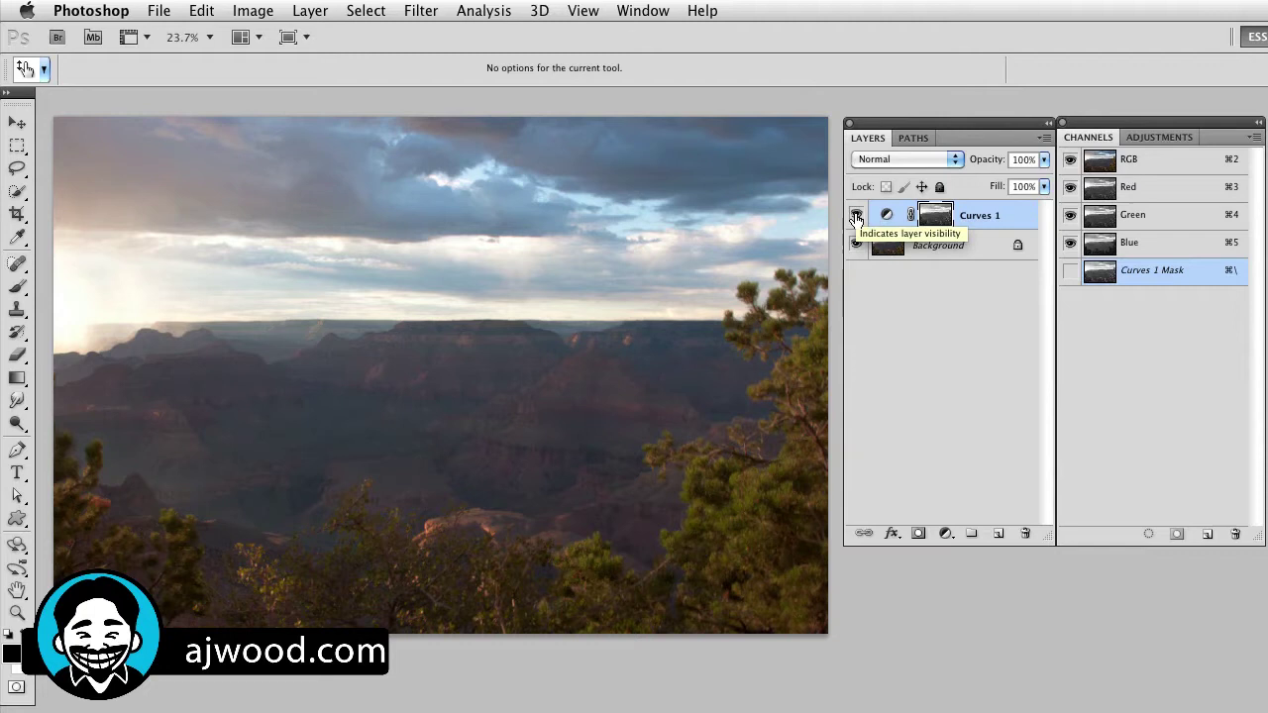
pyautogui.click(856, 216)
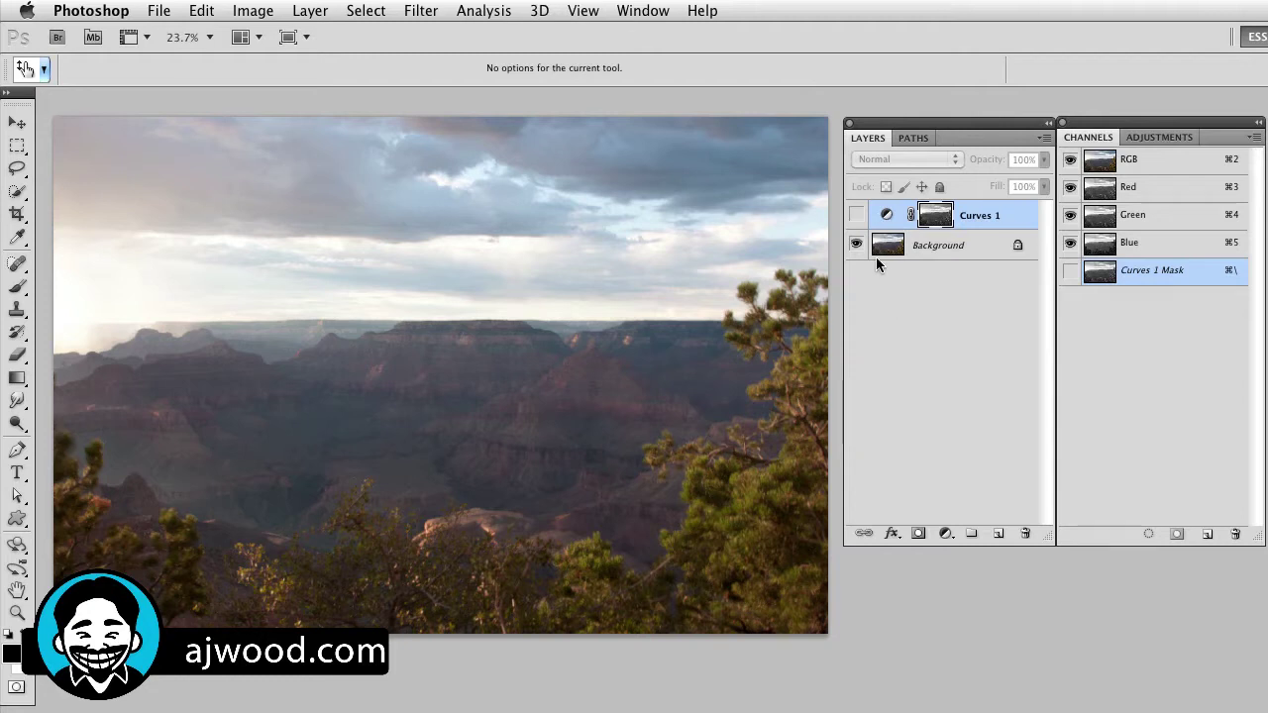
pyautogui.click(856, 215)
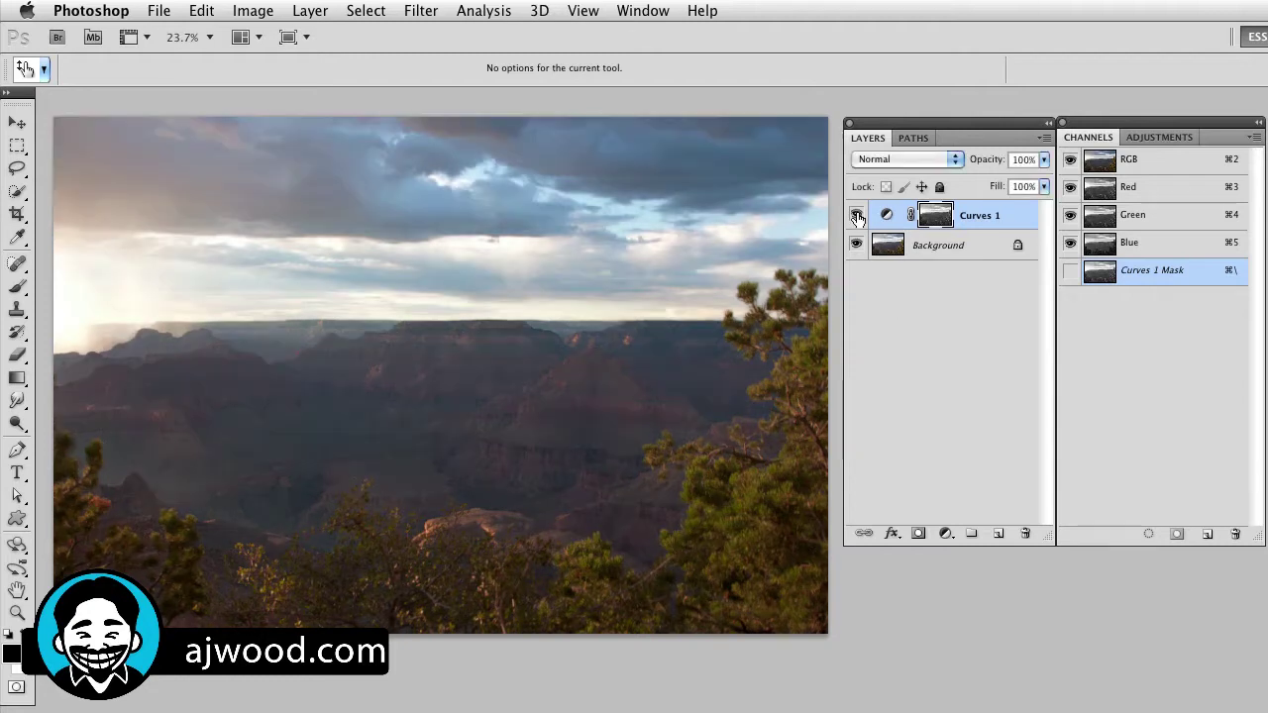
pyautogui.keyDown('super'); pyautogui.click(1102, 164); pyautogui.keyUp('super')
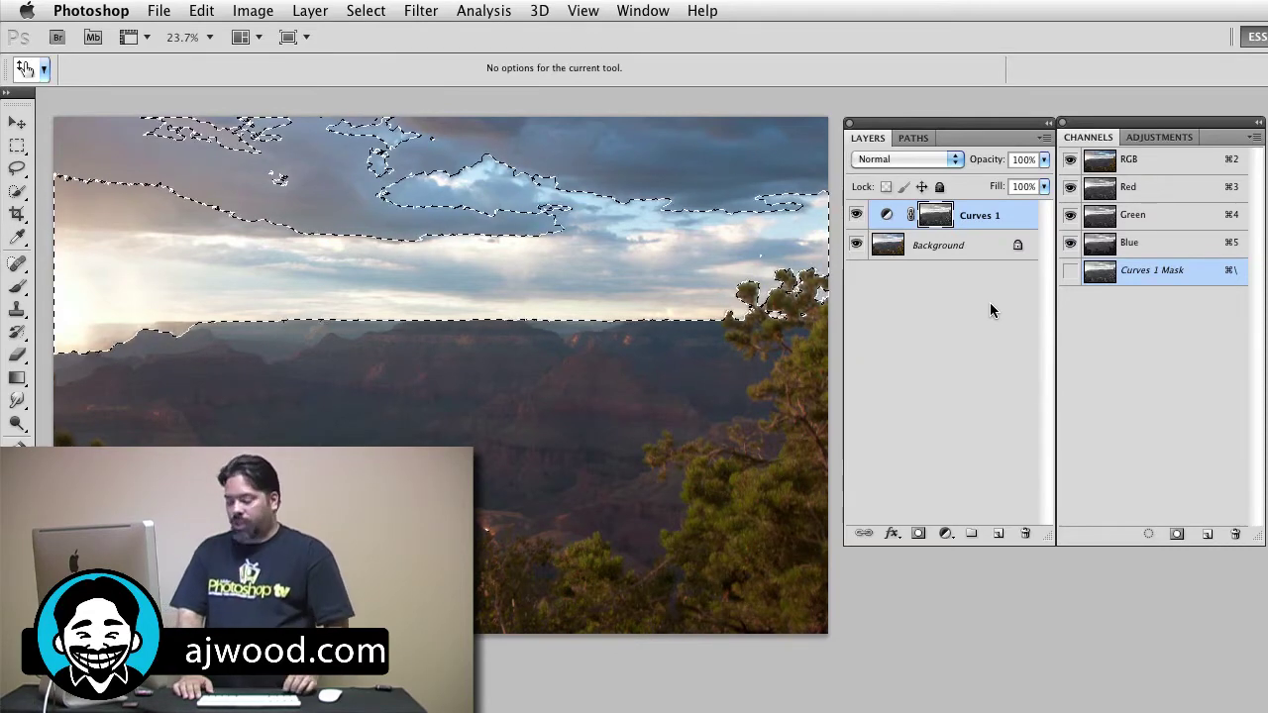
# - Deselect, hide Curves 1, and make the Background layer active
pyautogui.press('super+d')
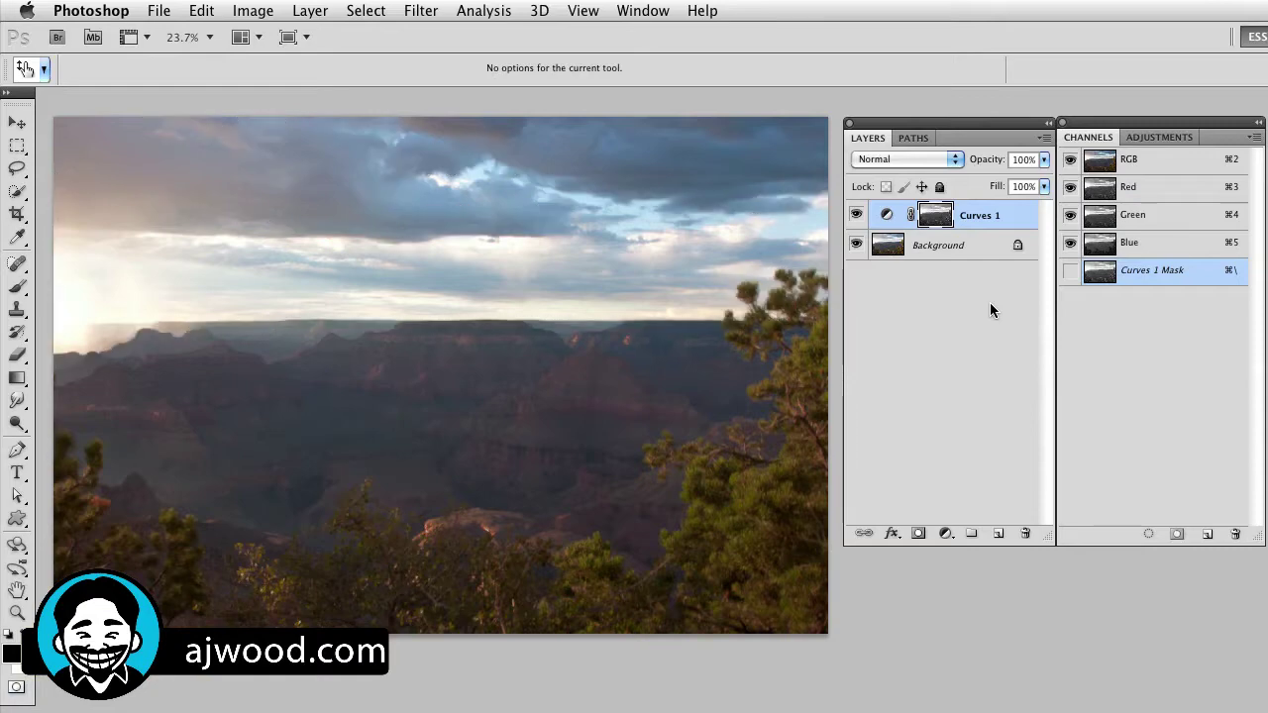
pyautogui.click(857, 216)
pyautogui.click(934, 248)
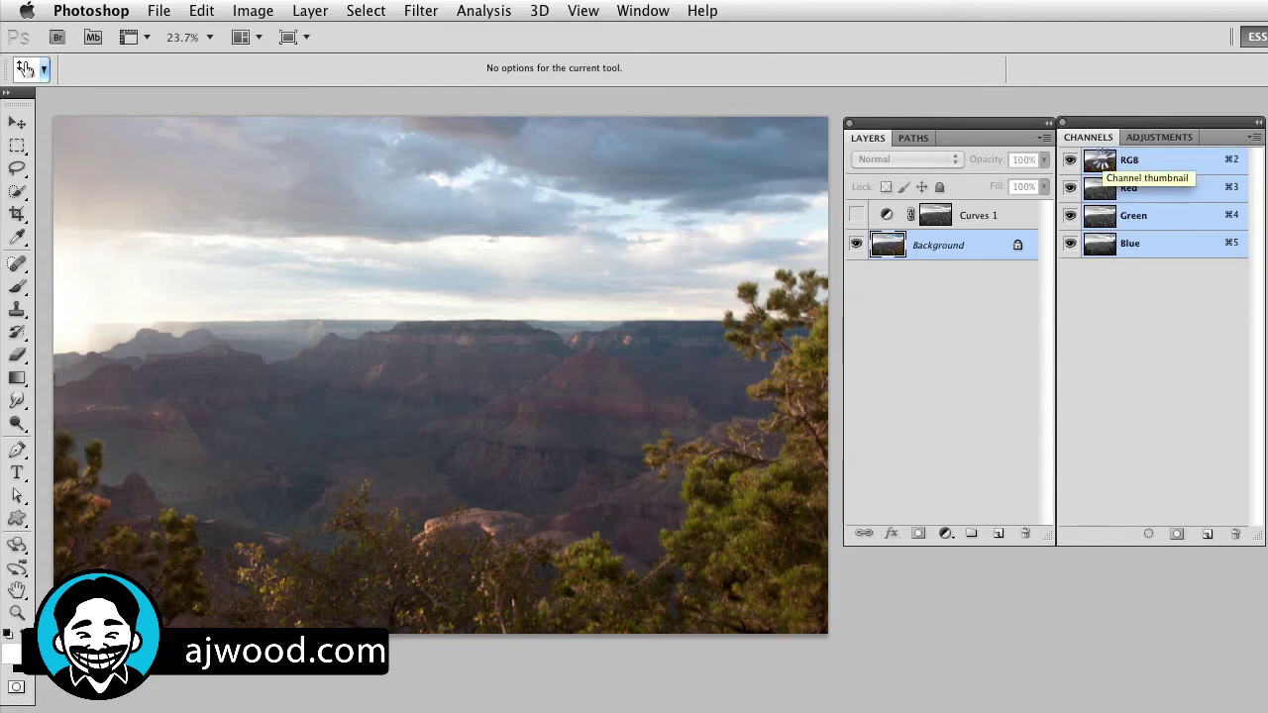
# - Load the Background's luminosity selection and invert it to target the dark tones
pyautogui.keyDown('super'); pyautogui.click(1103, 165); pyautogui.keyUp('super')
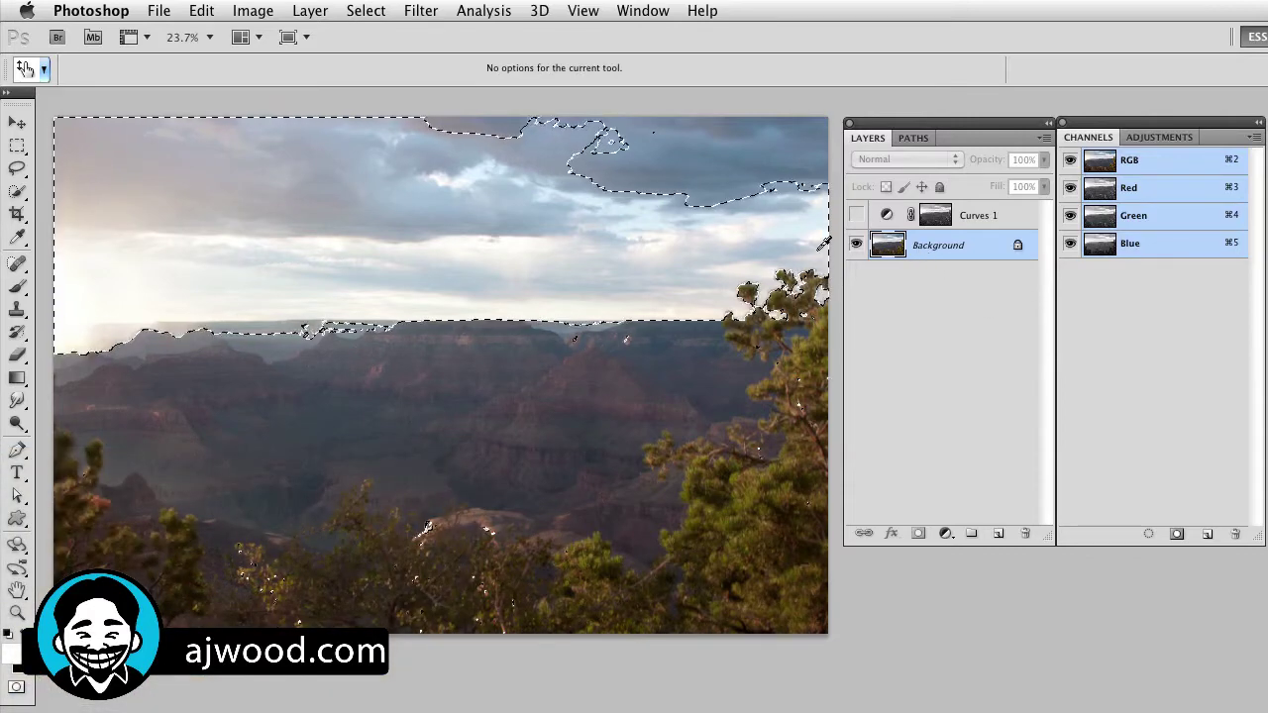
pyautogui.click(372, 12)
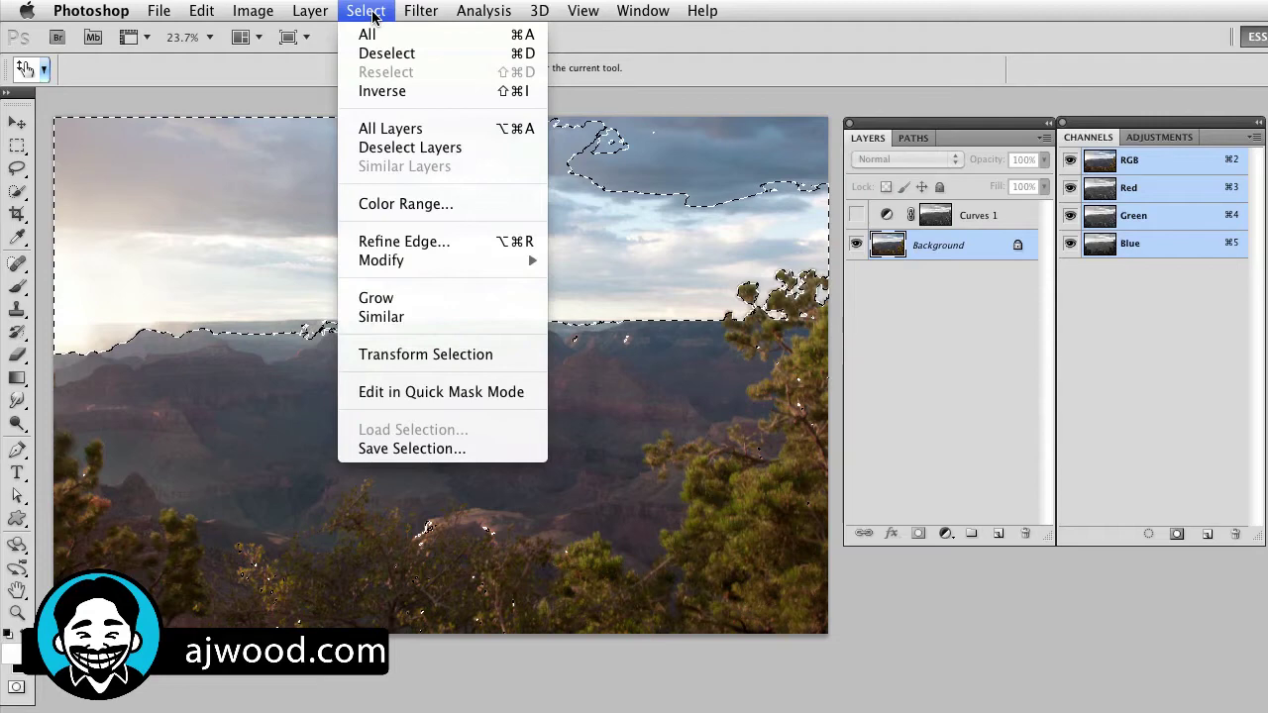
pyautogui.click(387, 95)
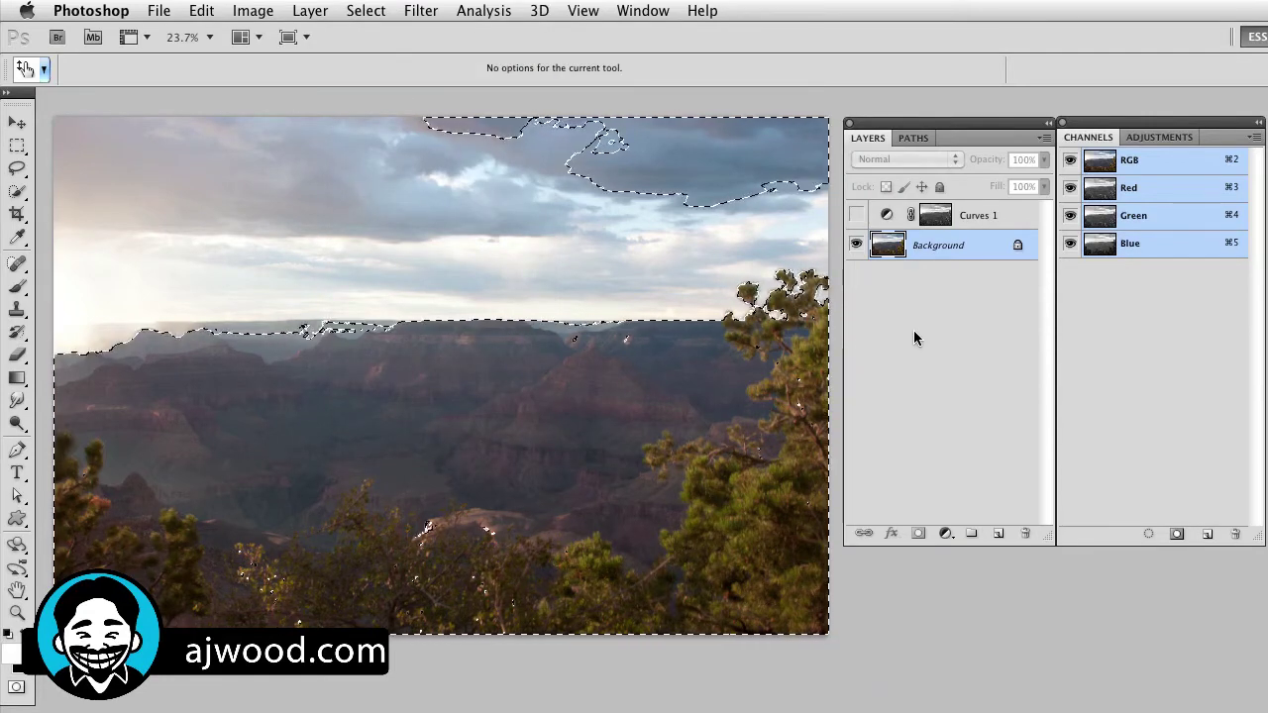
pyautogui.click(1157, 138)
pyautogui.press('m')
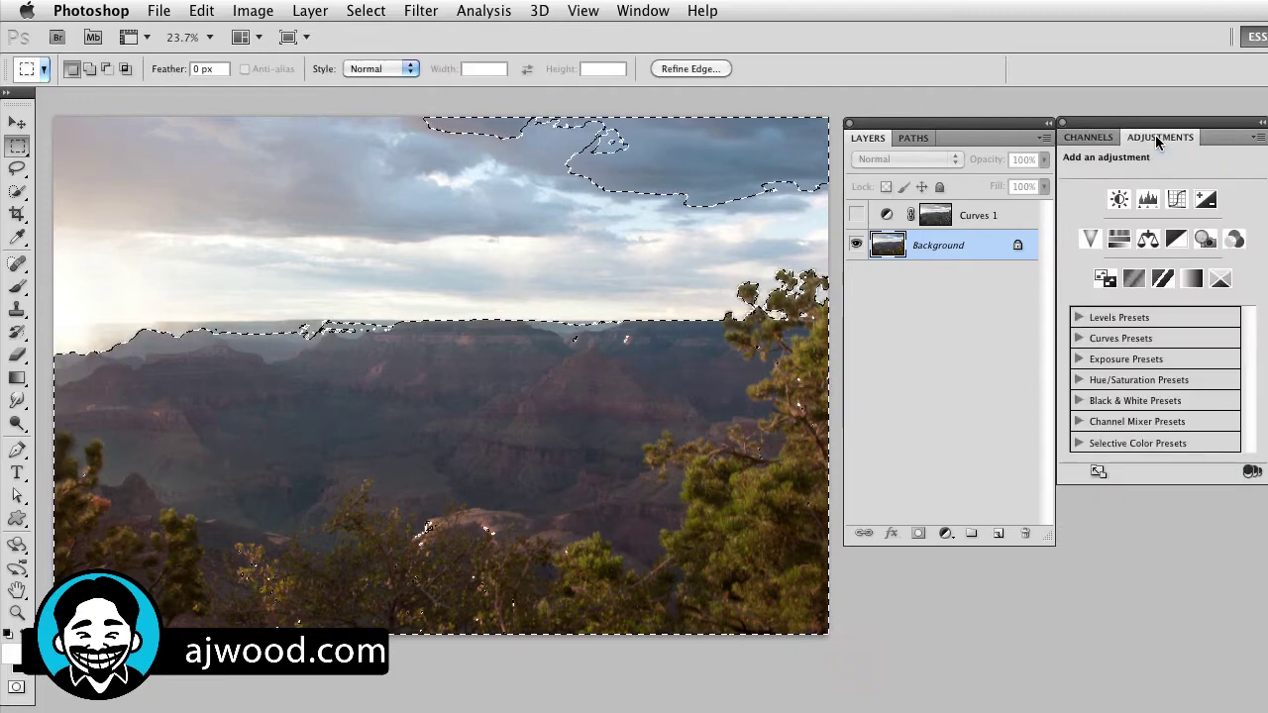
# - Add a Curves 2 layer masked to the darks, view its mask, and bend the curve to input 99, output 85
pyautogui.click(1177, 201)
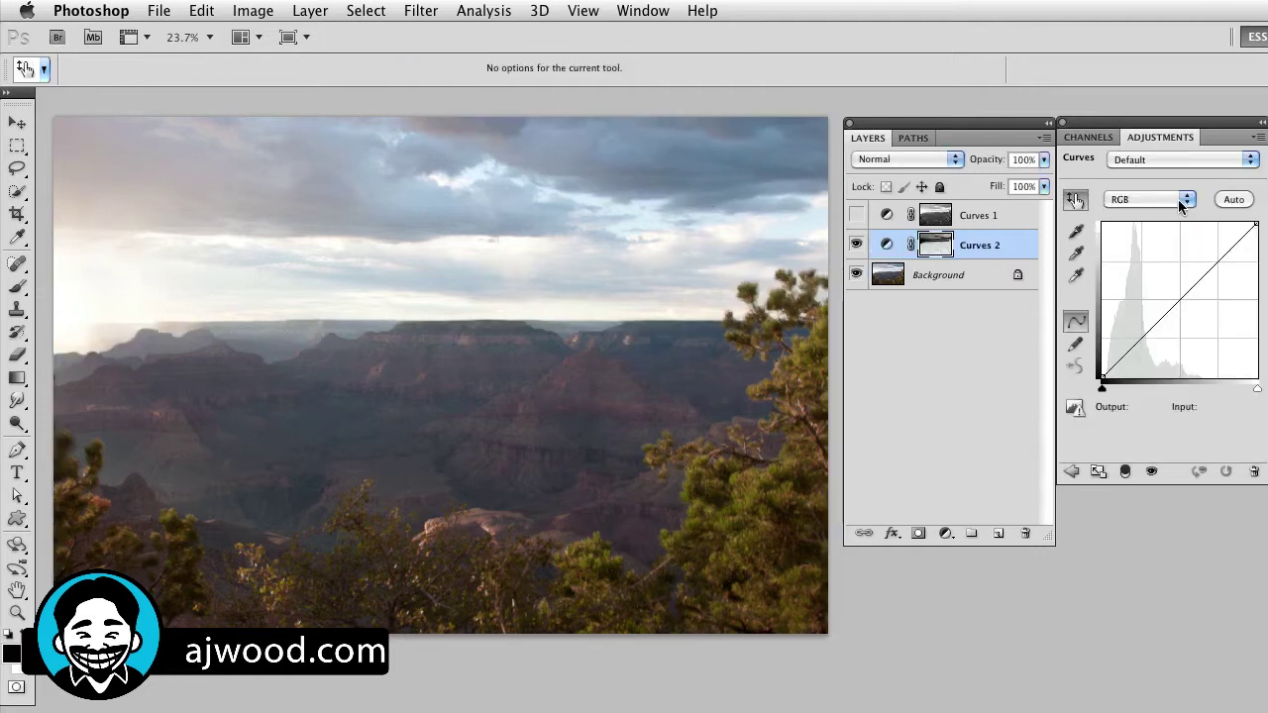
pyautogui.keyDown('alt'); pyautogui.click(935, 246); pyautogui.keyUp('alt')
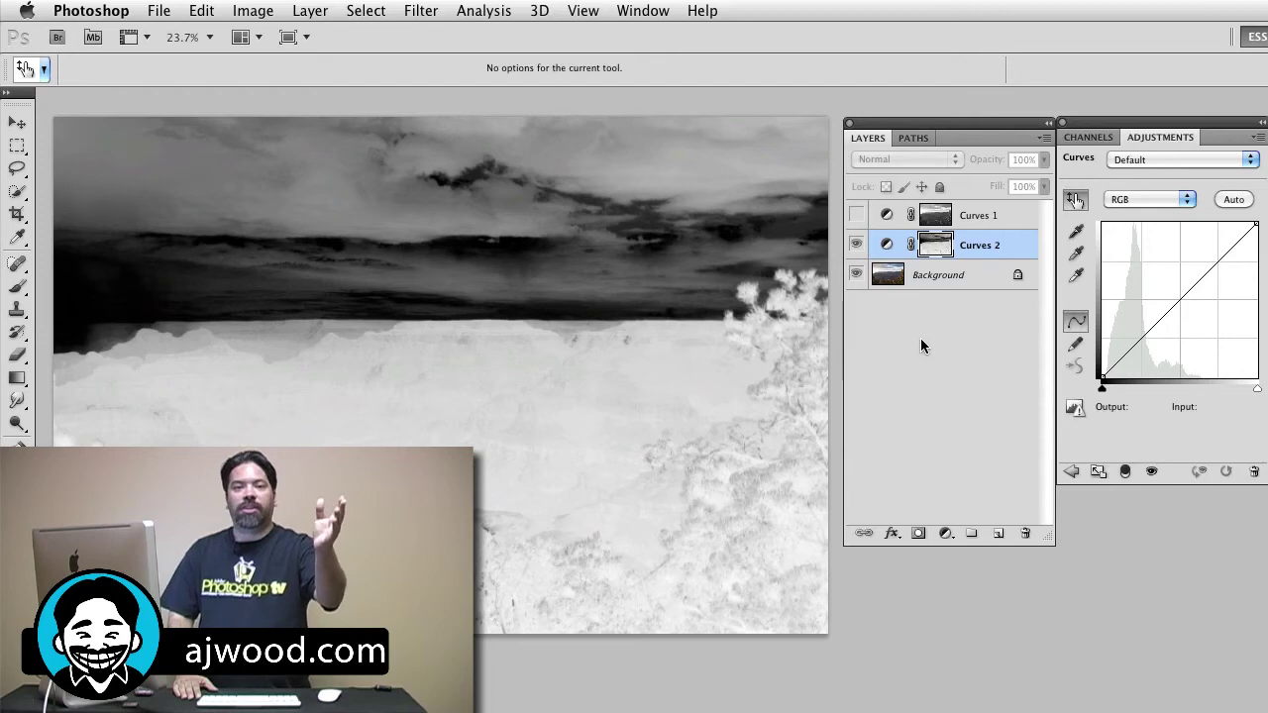
pyautogui.keyDown('alt'); pyautogui.click(933, 245); pyautogui.keyUp('alt')
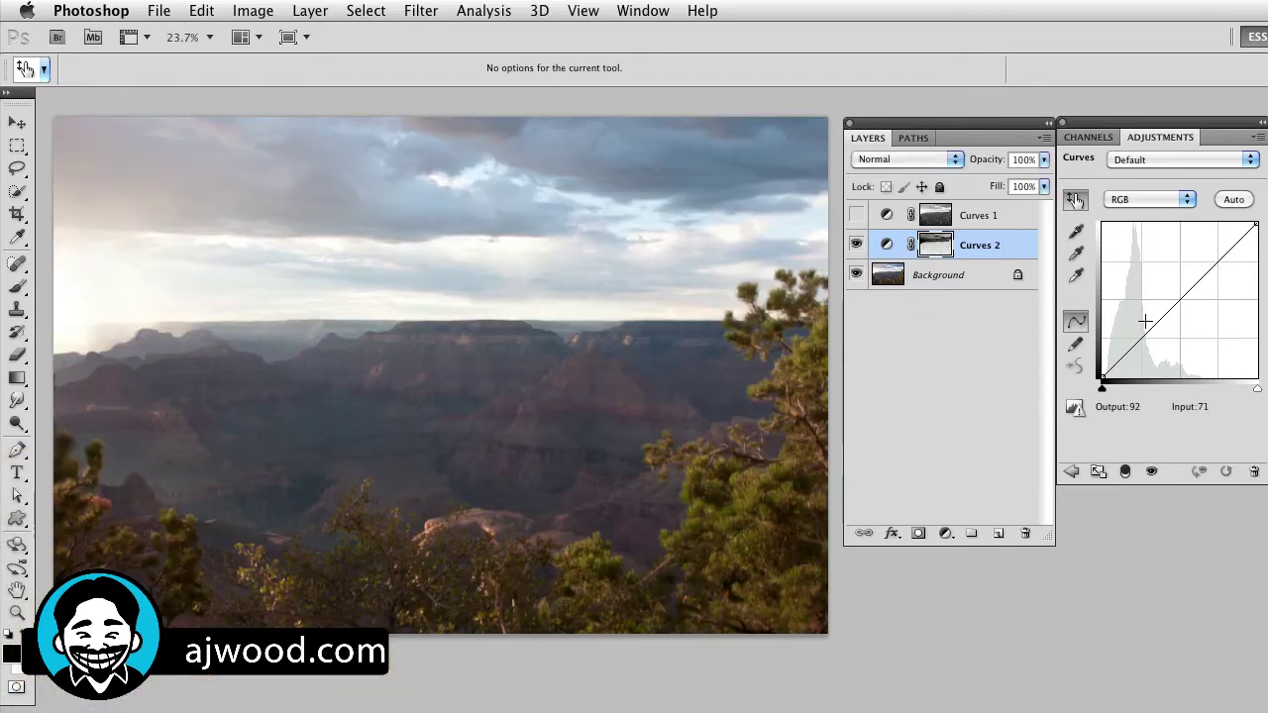
pyautogui.moveTo(1144, 335)
pyautogui.mouseDown()
pyautogui.moveTo(1147, 351)
pyautogui.moveTo(1162, 324)
pyautogui.mouseUp()
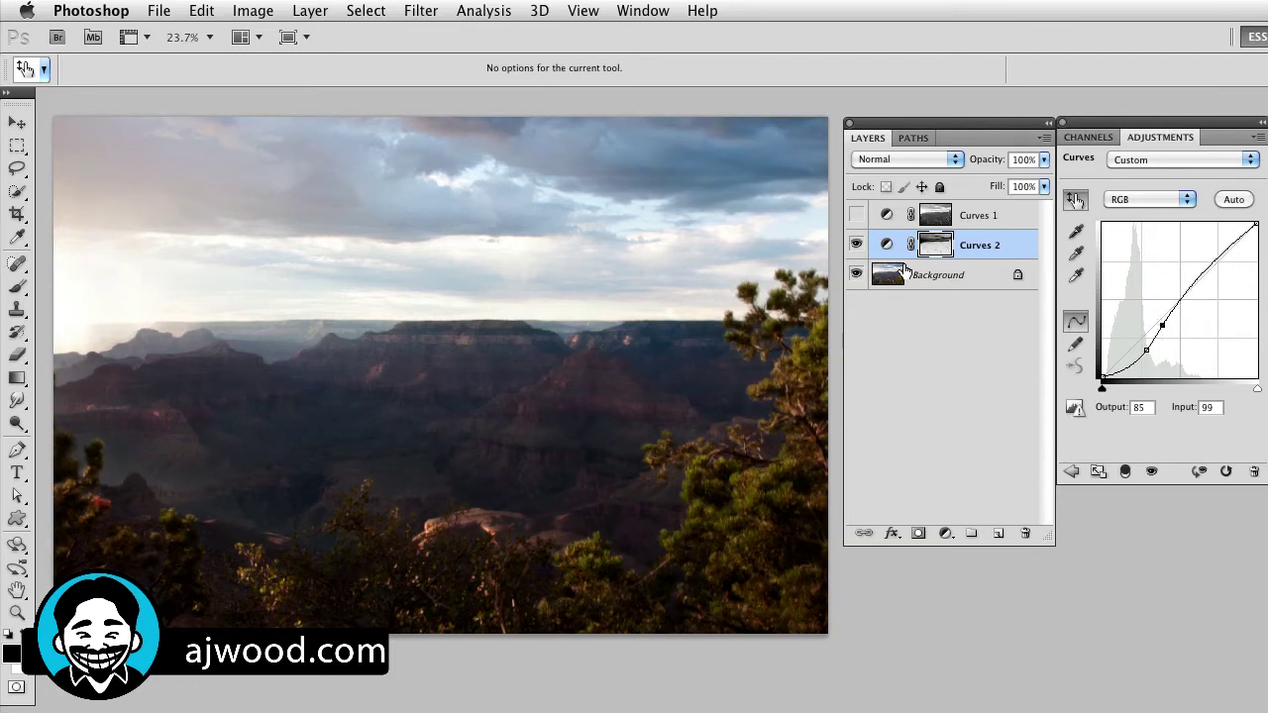
# - Turn Curves 1 back on and rename the two Curves layers 'Lights' and 'Darks'
pyautogui.click(857, 217)
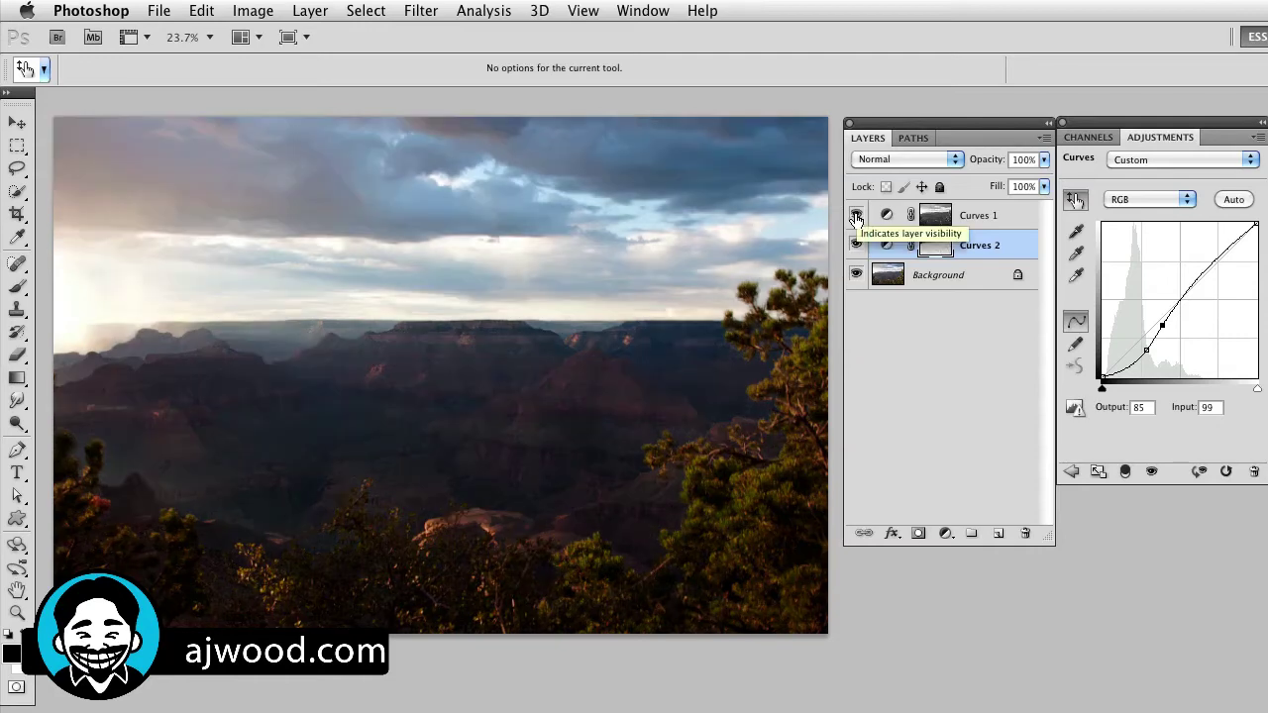
pyautogui.doubleClick(976, 216)
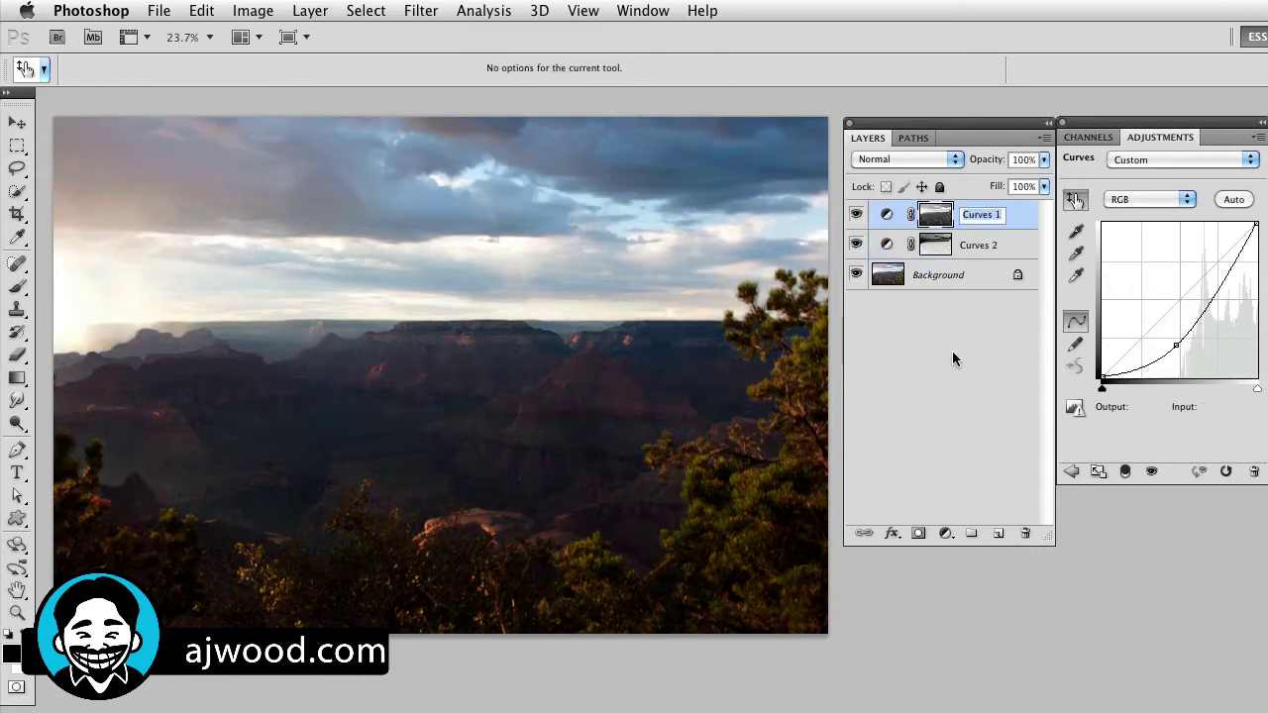
pyautogui.write('Lights')
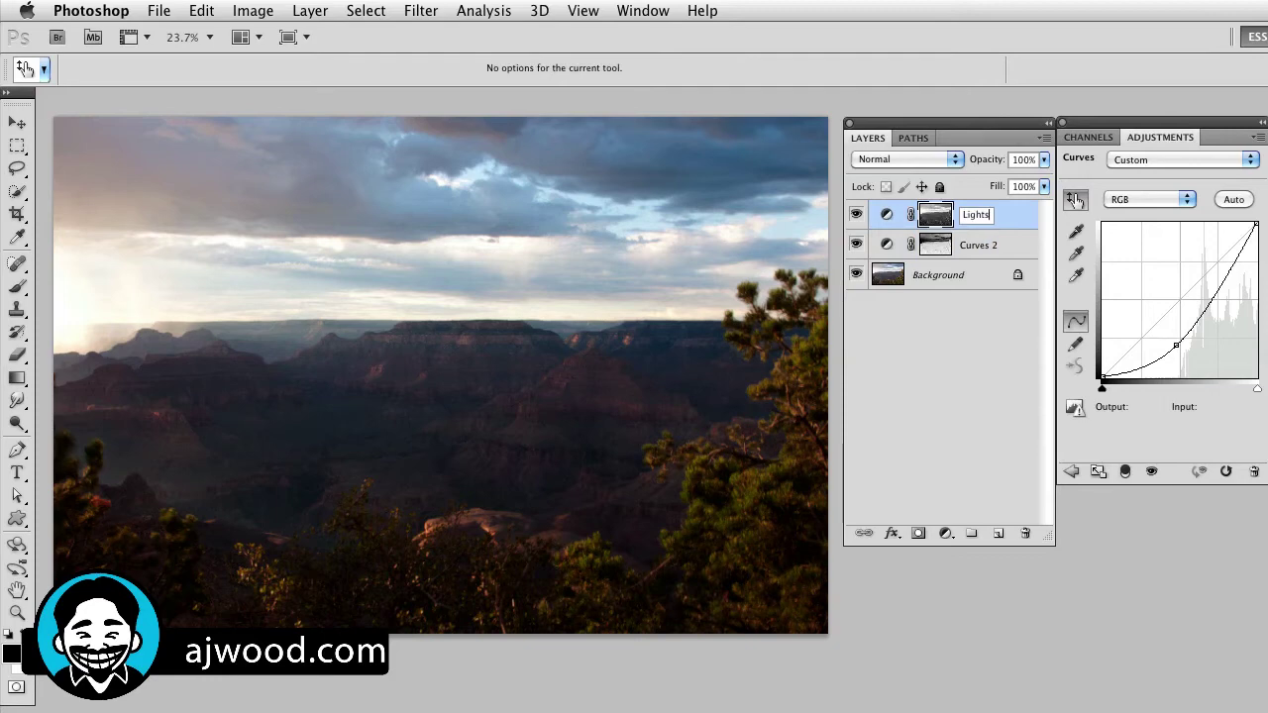
pyautogui.doubleClick(978, 246)
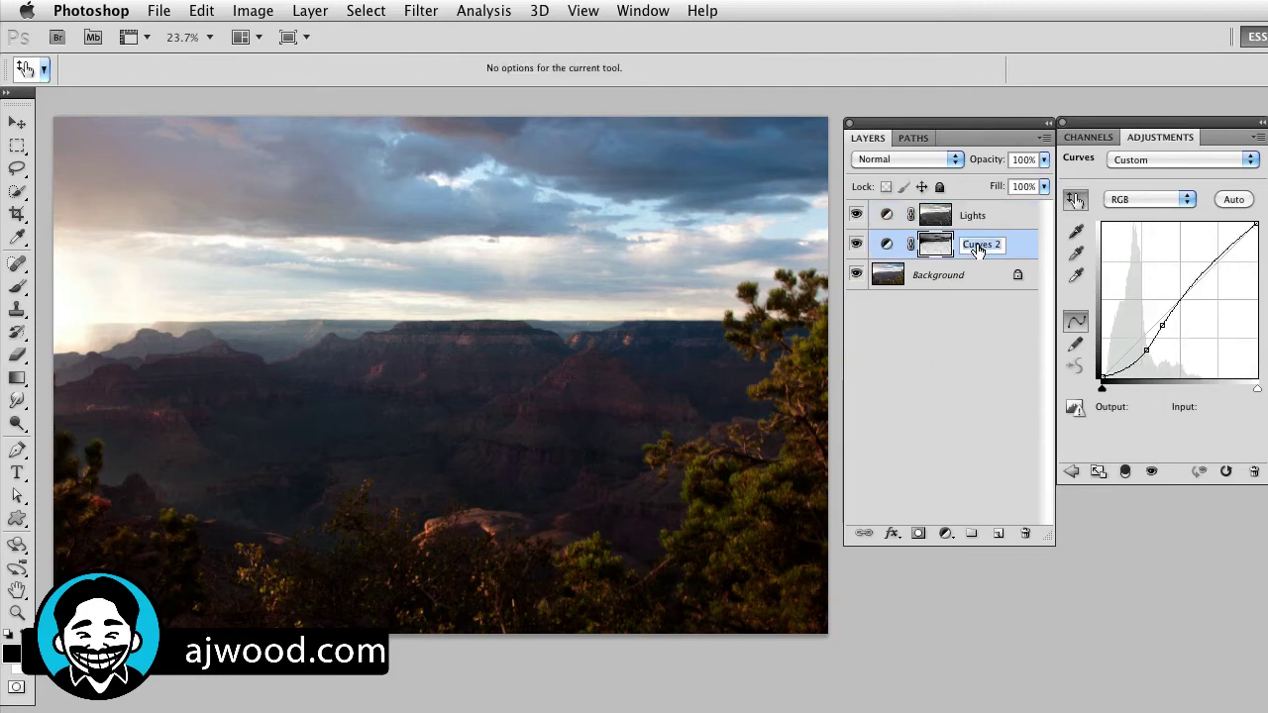
pyautogui.write('Darks')
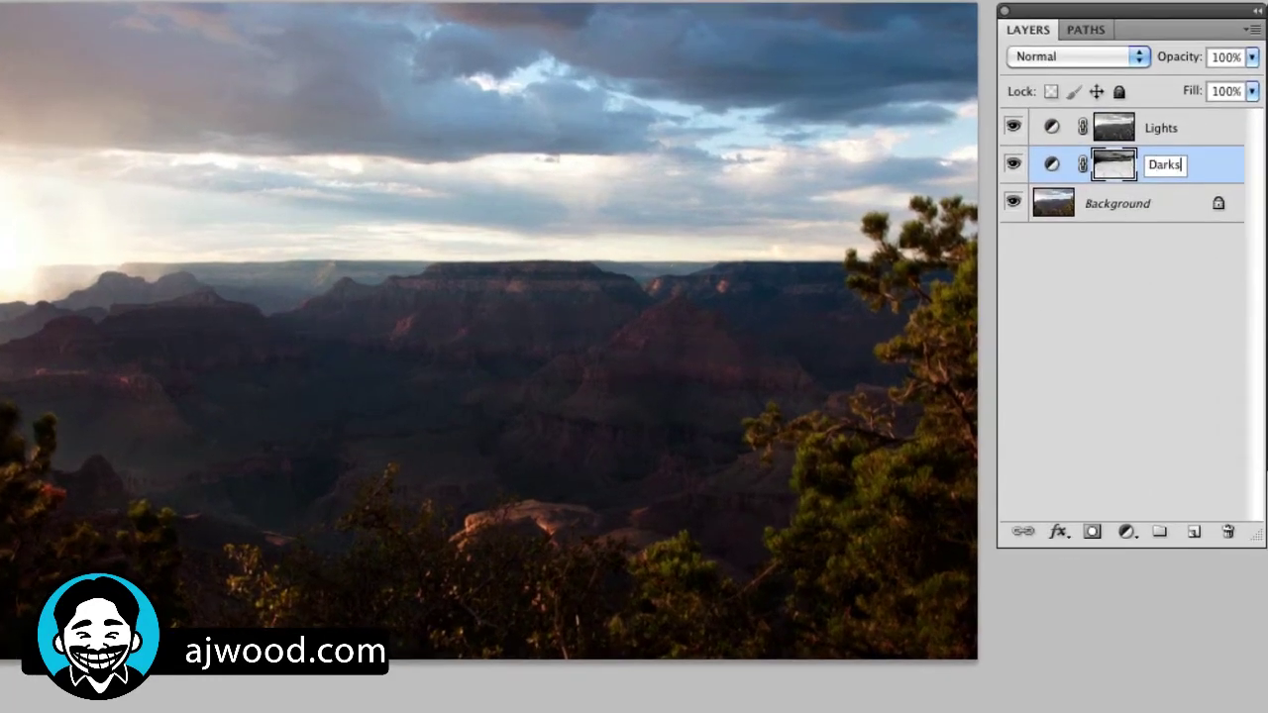
pyautogui.click(1112, 246)
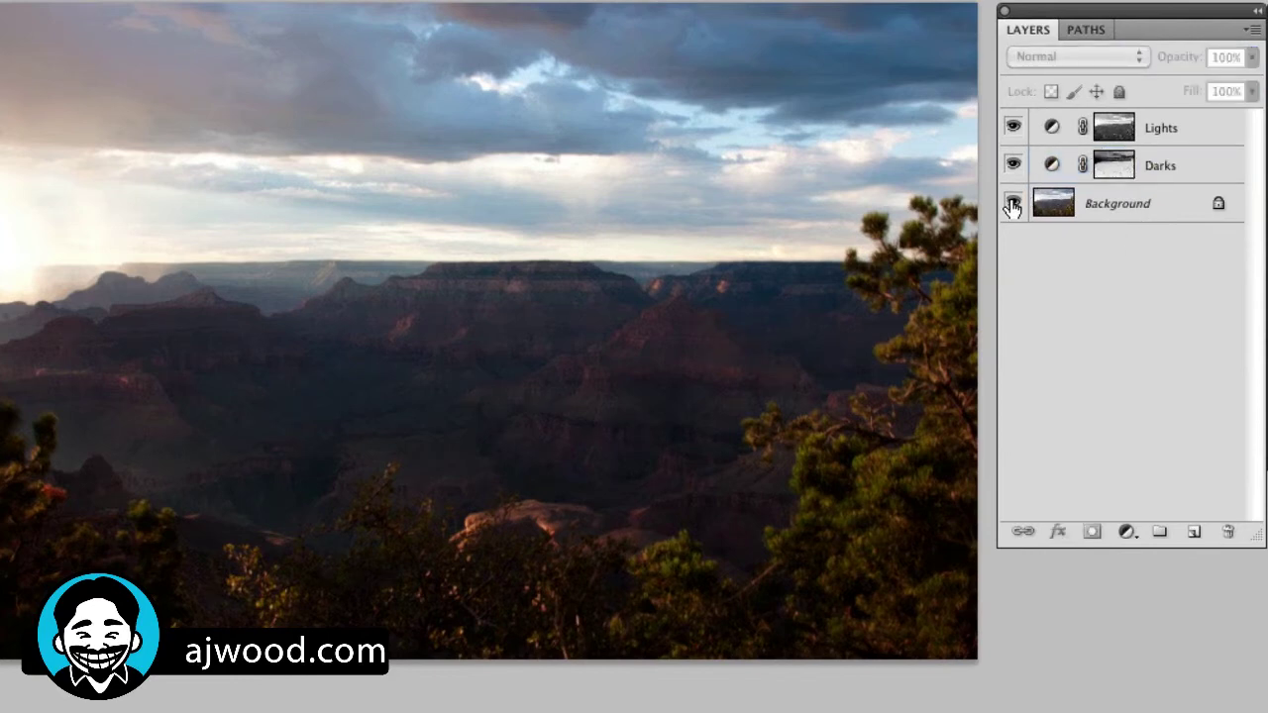
# - Compare the original Background alone, then switch Lights and Darks back on
pyautogui.keyDown('alt'); pyautogui.click(1012, 204); pyautogui.keyUp('alt')
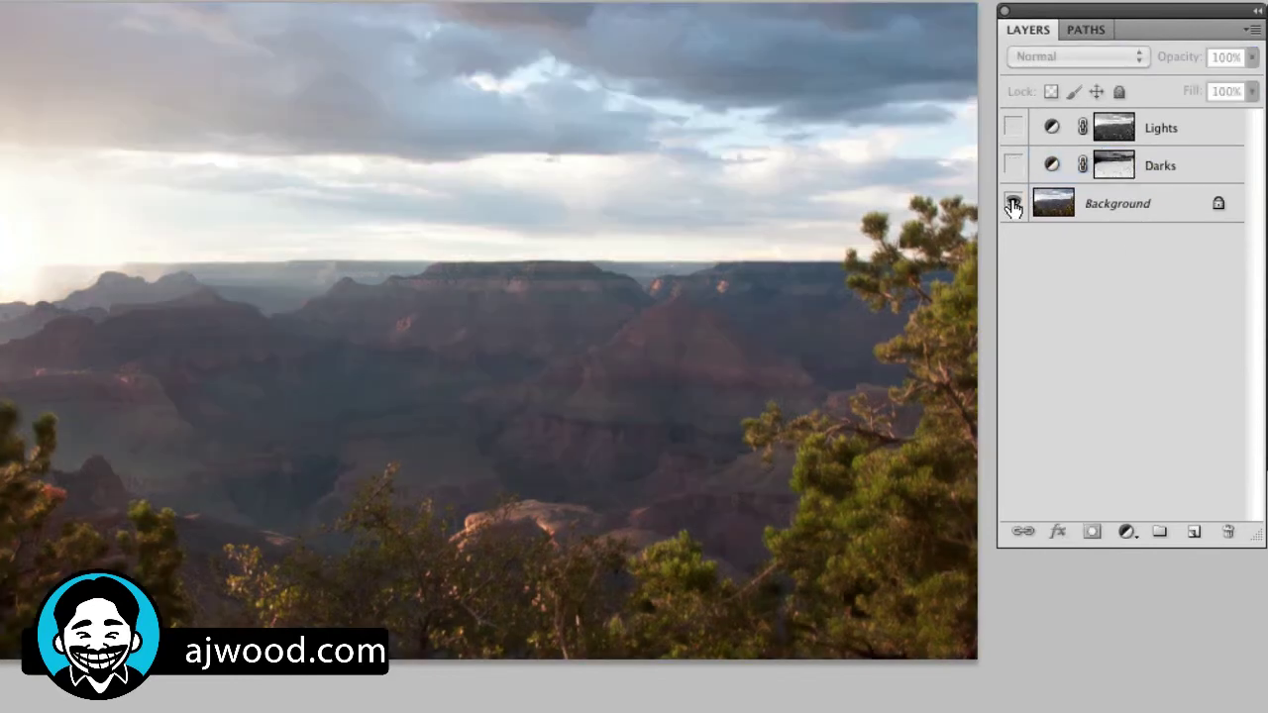
pyautogui.click(1013, 131)
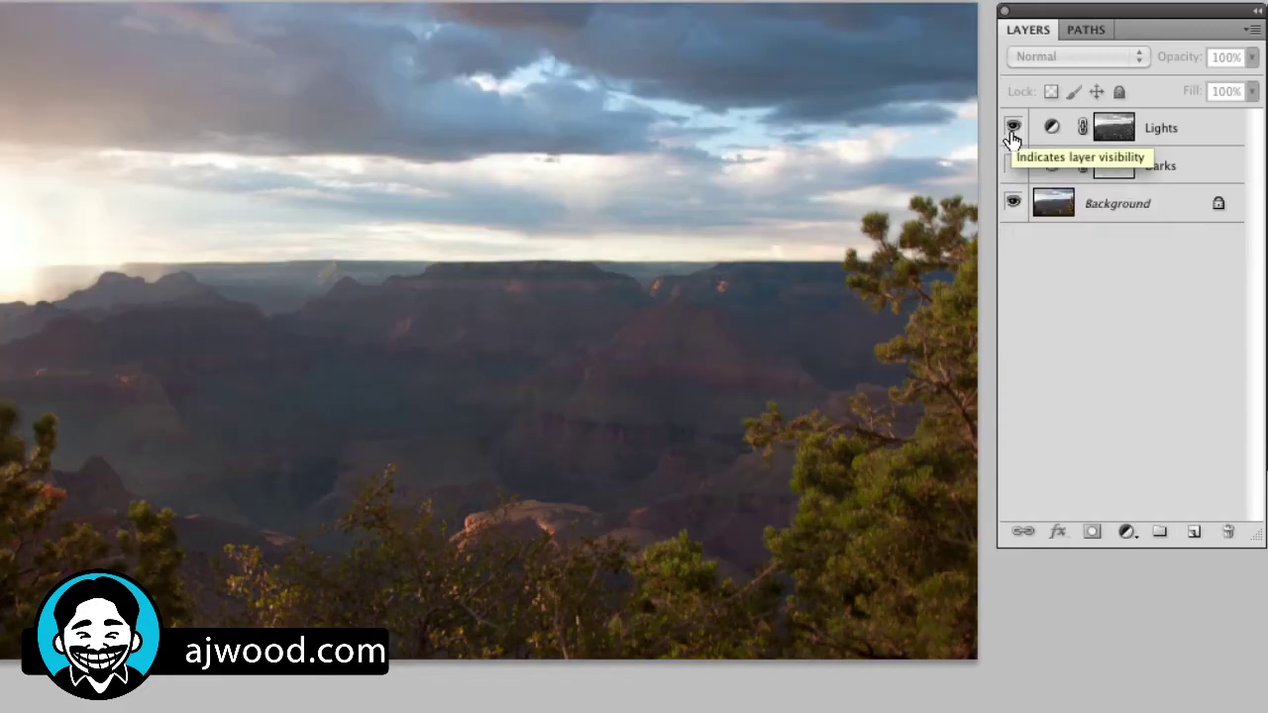
pyautogui.click(1013, 169)
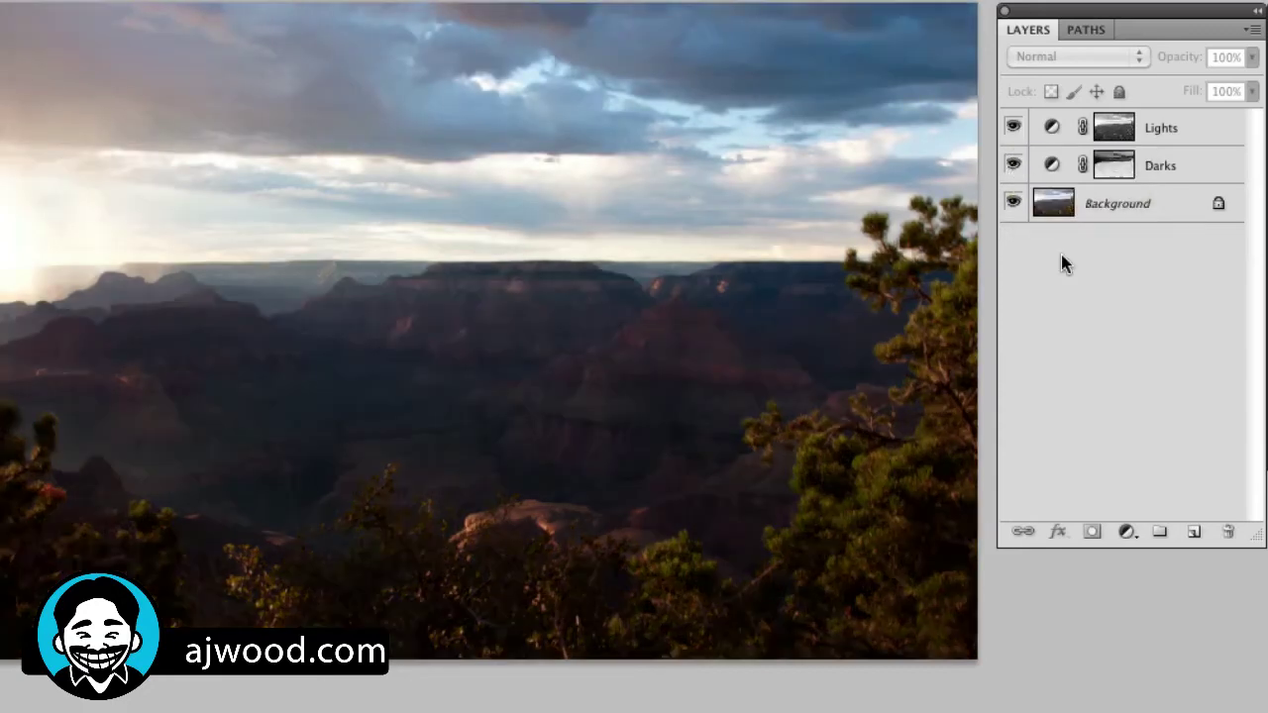